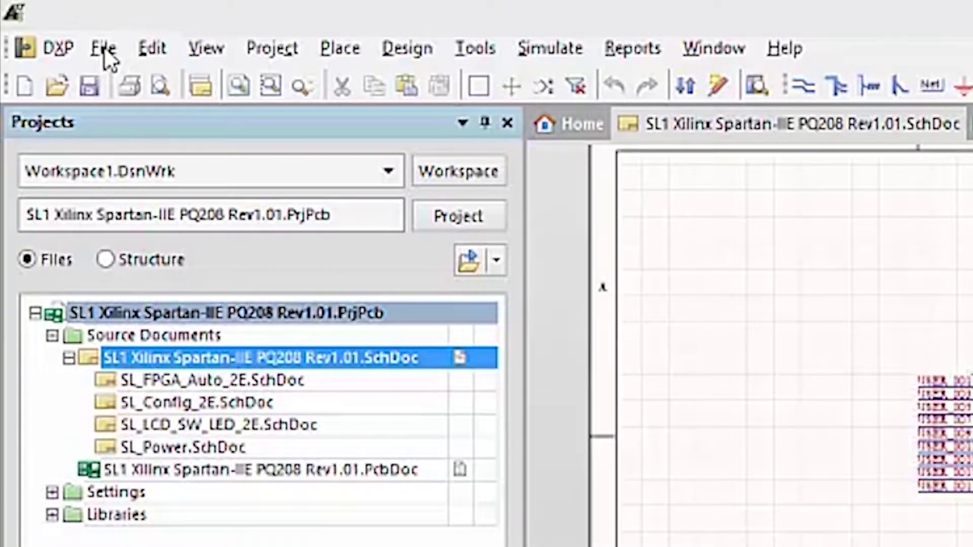
Step: Look through the File to Help menus, then switch to the SL1 PcbDoc tab
{"action": "left_click", "coordinate": [104, 48]}
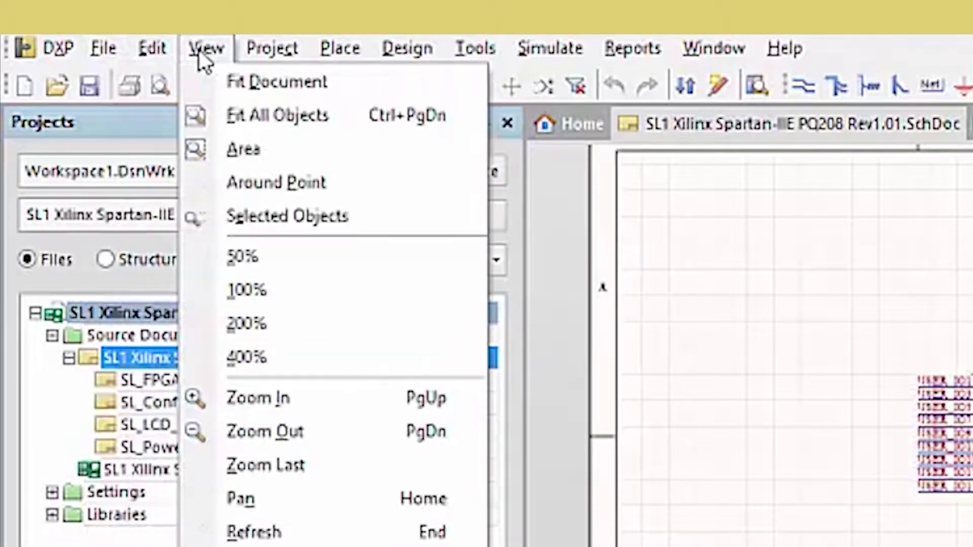
{"action": "mouse_move", "coordinate": [274, 50]}
{"action": "mouse_move", "coordinate": [407, 59]}
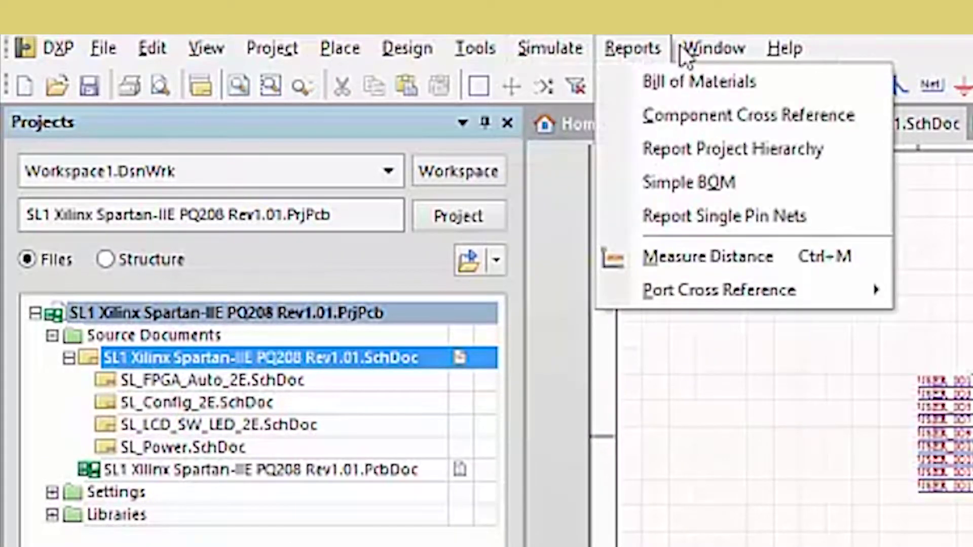
{"action": "mouse_move", "coordinate": [728, 56]}
{"action": "mouse_move", "coordinate": [768, 55]}
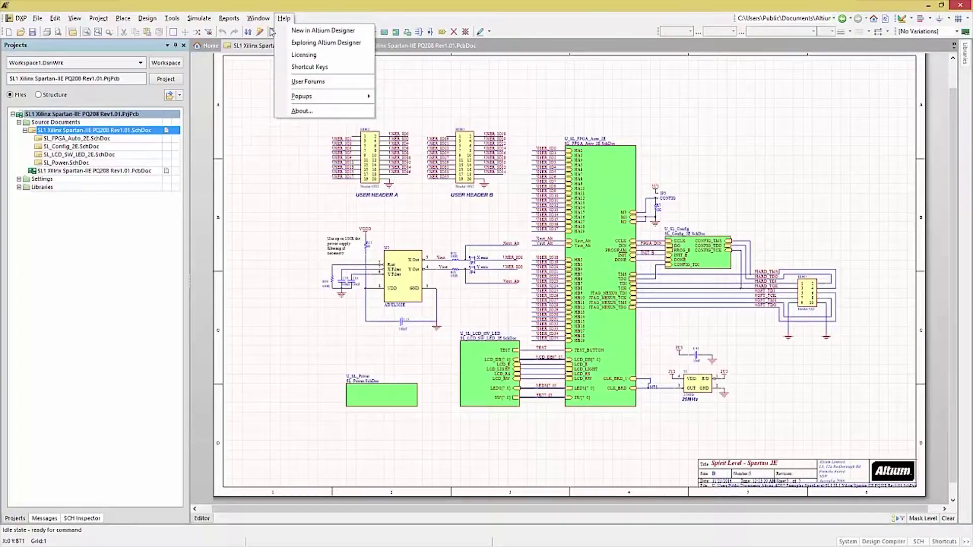
{"action": "left_click", "coordinate": [700, 223]}
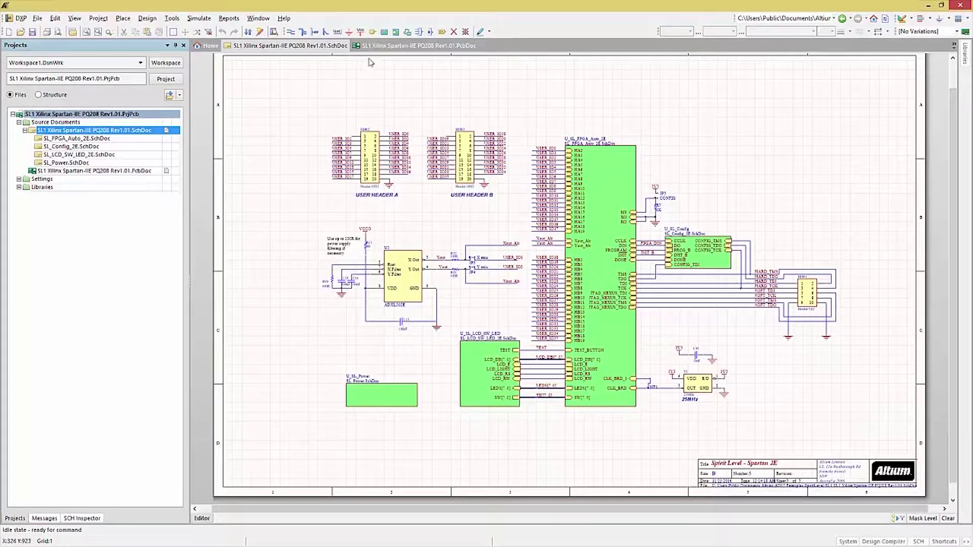
{"action": "left_click", "coordinate": [377, 47]}
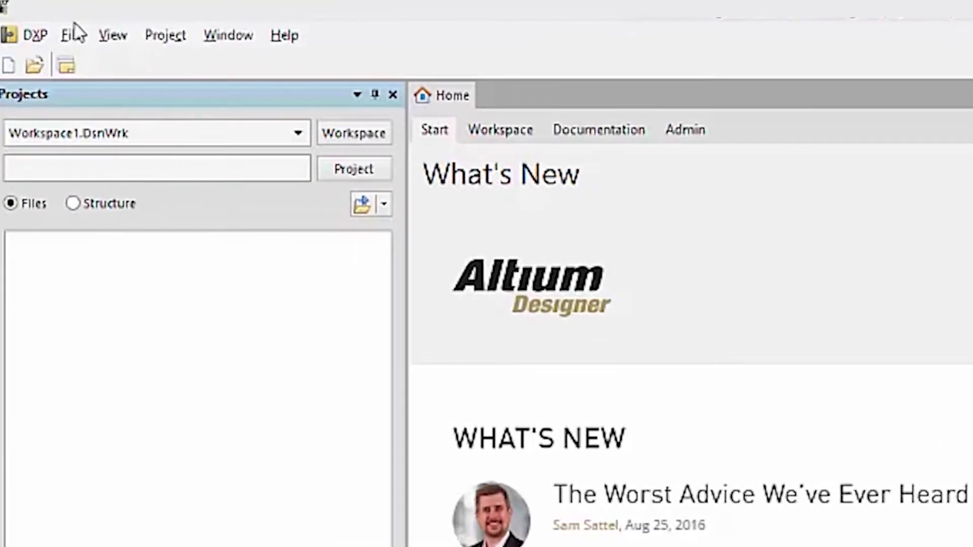
Step: Open SL1 Xilinx Spartan-IIE PQ208 Rev1.01.PrjPcb from the AD17 > Examples > SpiritLevel-SL1 folder
{"action": "left_click", "coordinate": [72, 37]}
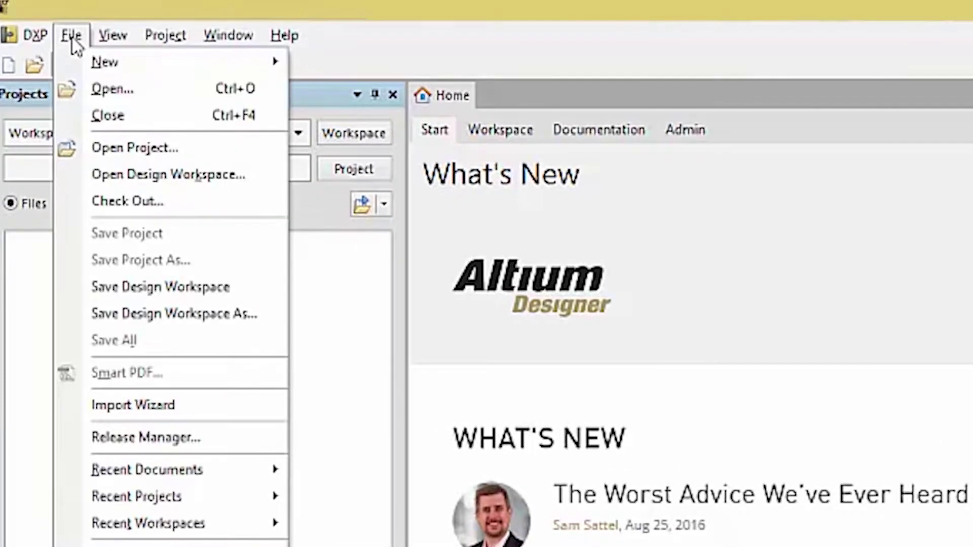
{"action": "left_click", "coordinate": [121, 148]}
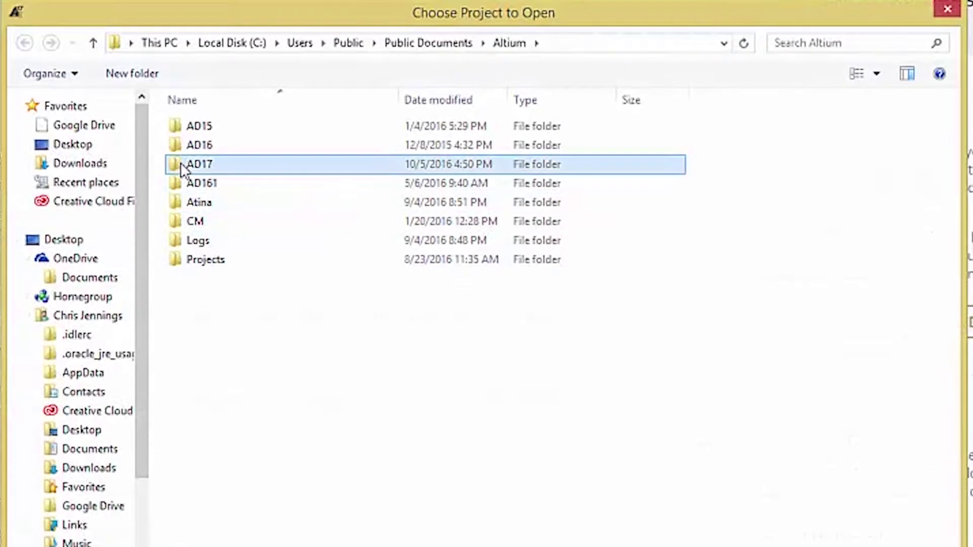
{"action": "double_click", "coordinate": [421, 228]}
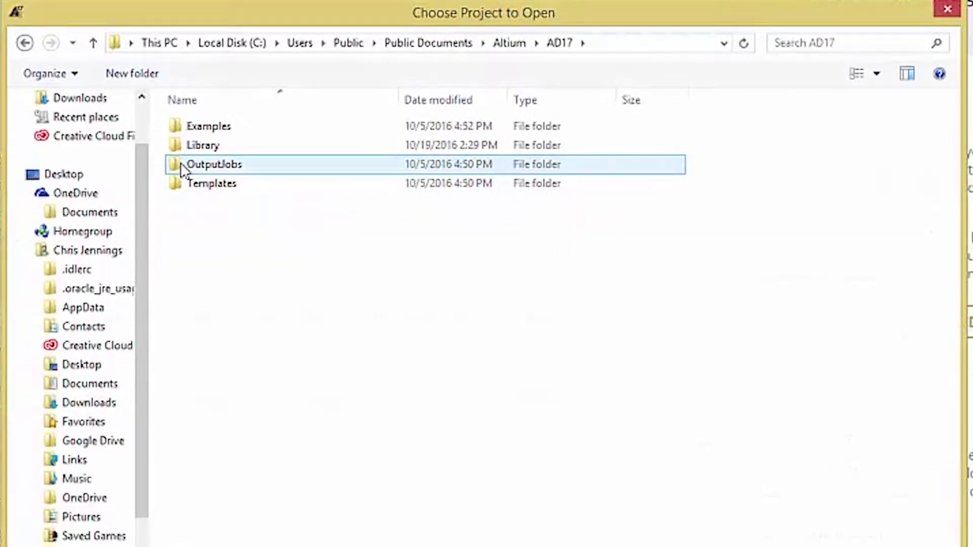
{"action": "double_click", "coordinate": [191, 128]}
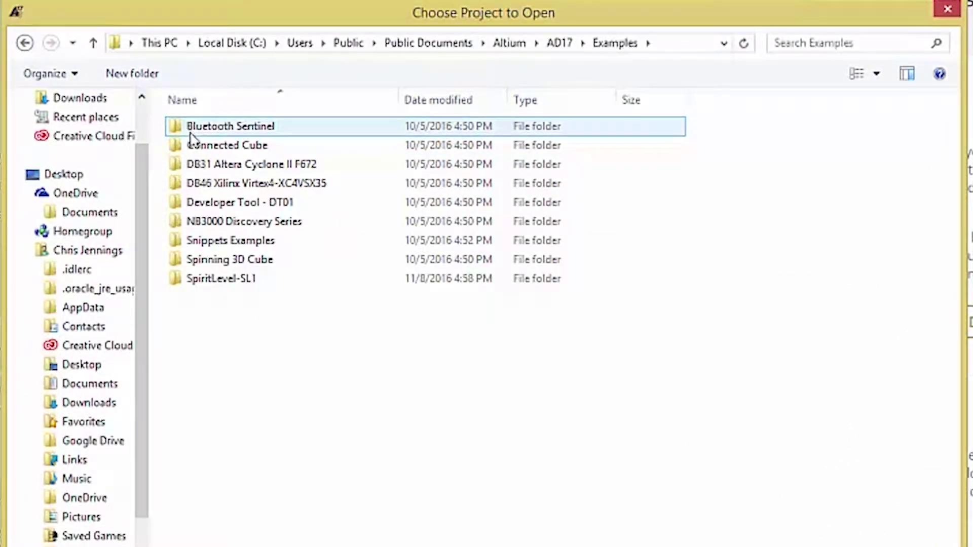
{"action": "double_click", "coordinate": [220, 278]}
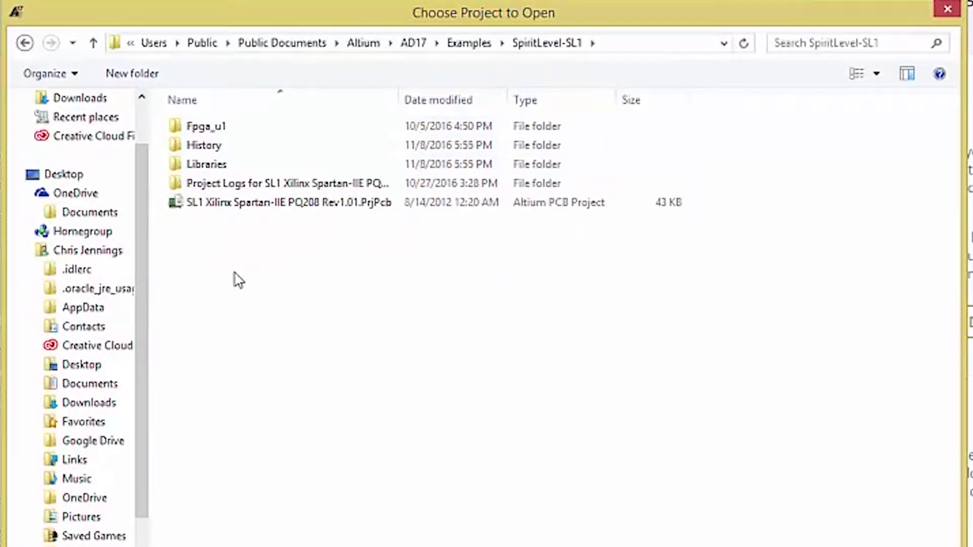
{"action": "double_click", "coordinate": [299, 204]}
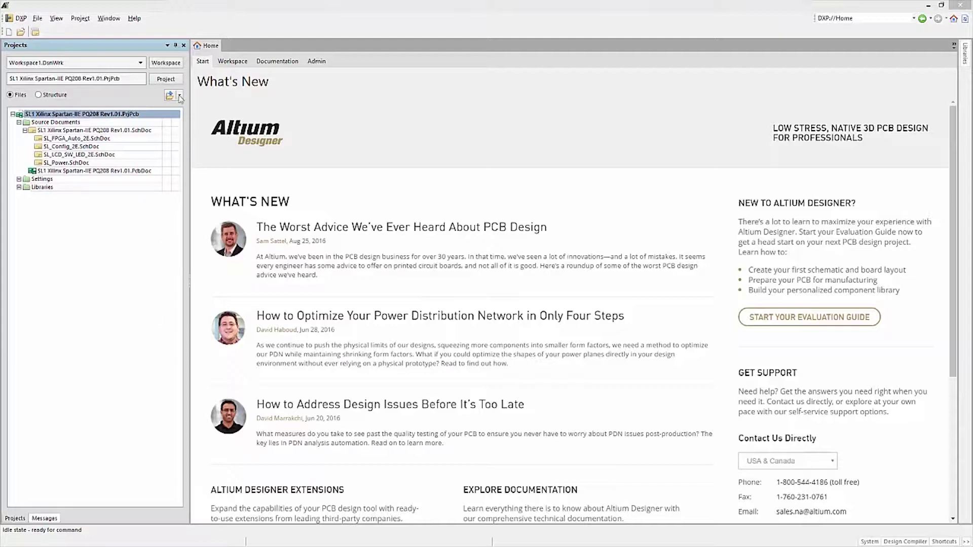
{"action": "left_click", "coordinate": [184, 45]}
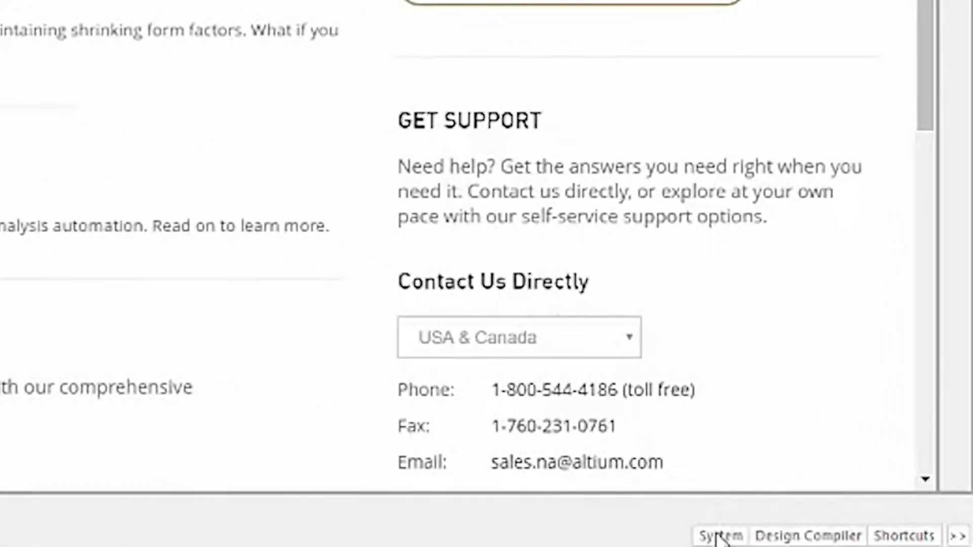
{"action": "left_click", "coordinate": [869, 541]}
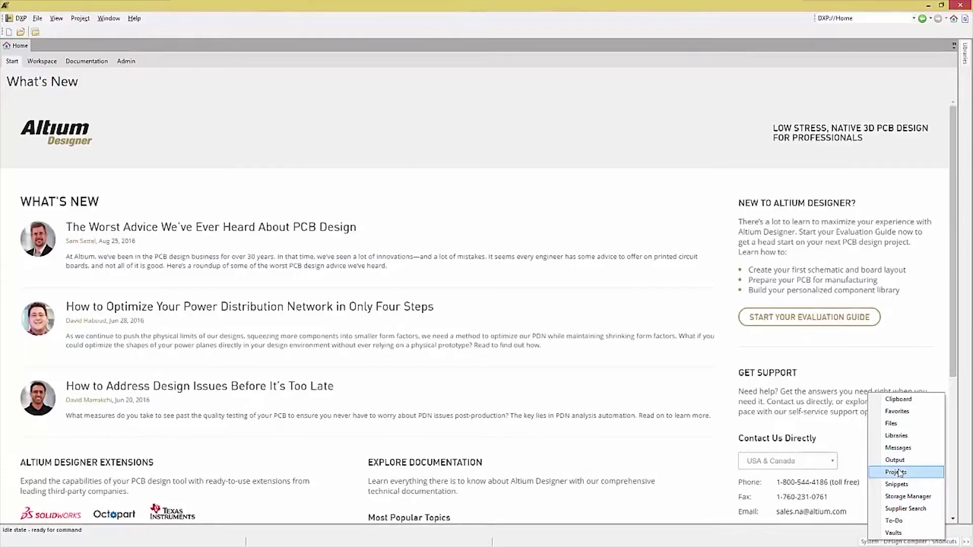
{"action": "left_click", "coordinate": [896, 472]}
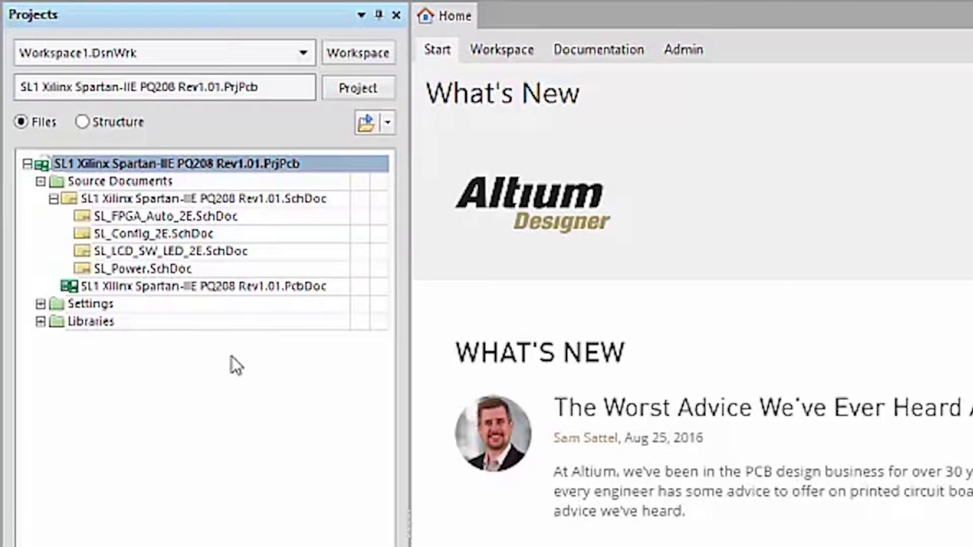
Step: Open the top-level SL1 schematic and the SL1 PcbDoc board layout from the Projects panel
{"action": "double_click", "coordinate": [137, 199]}
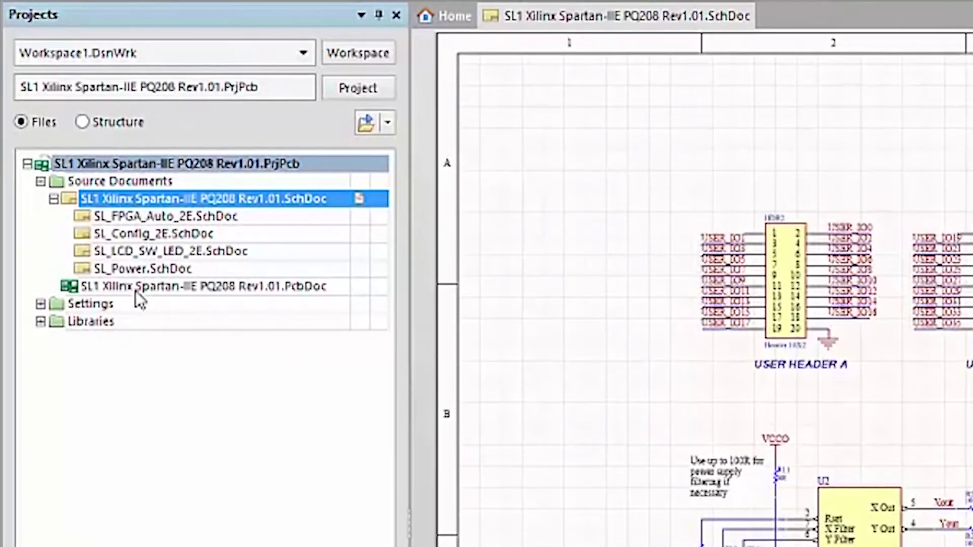
{"action": "double_click", "coordinate": [135, 287]}
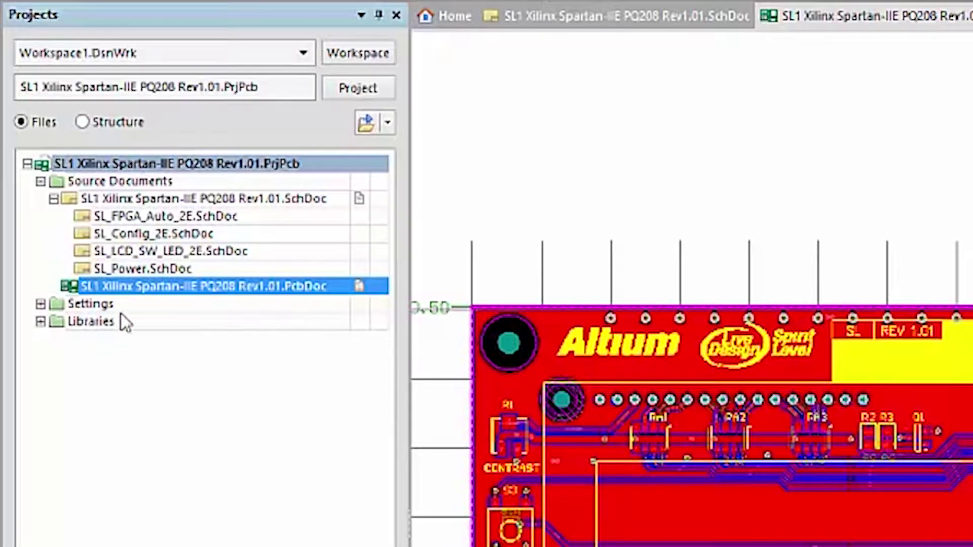
Step: Expand Libraries with its footprint, 3D model and schematic subfolders, then open SpiritLevel_2E.SchLib
{"action": "left_click", "coordinate": [19, 187]}
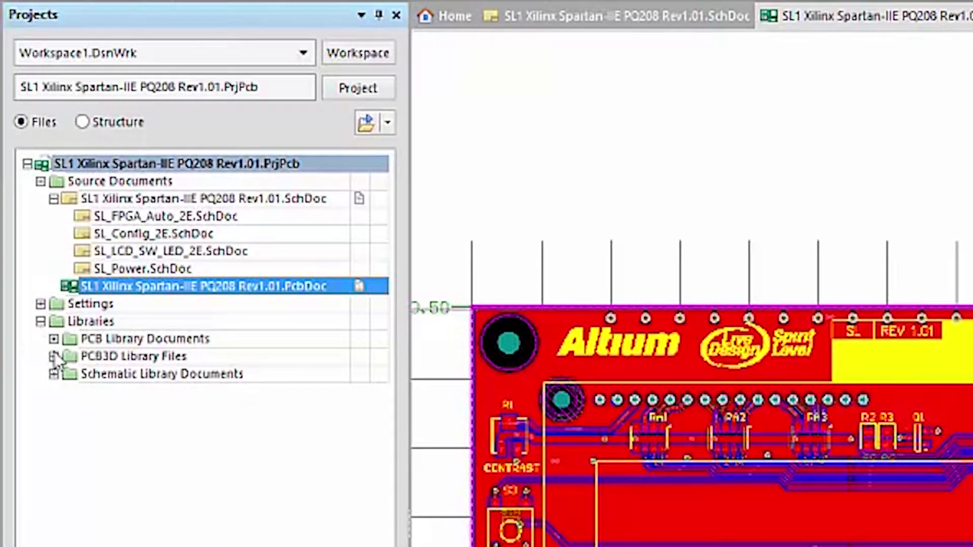
{"action": "left_click", "coordinate": [54, 339]}
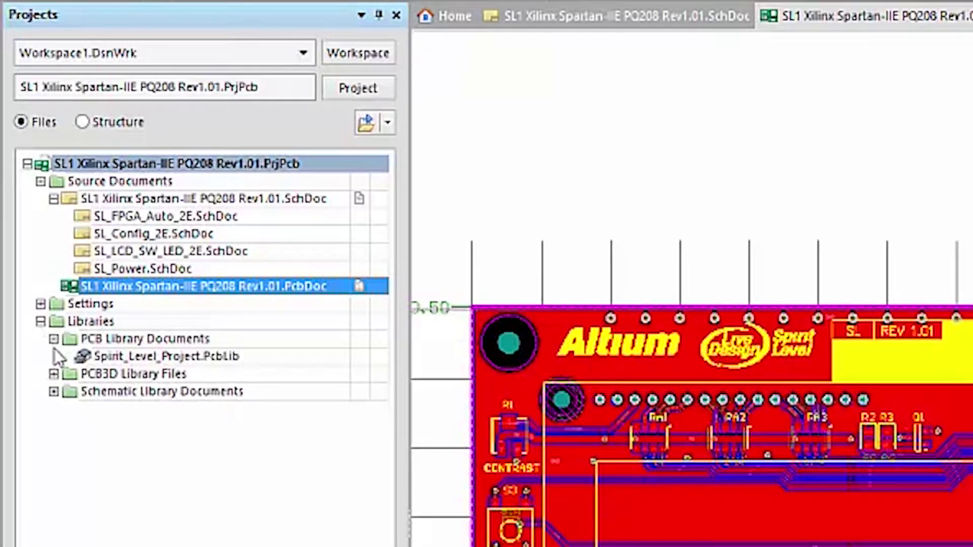
{"action": "left_click", "coordinate": [56, 379]}
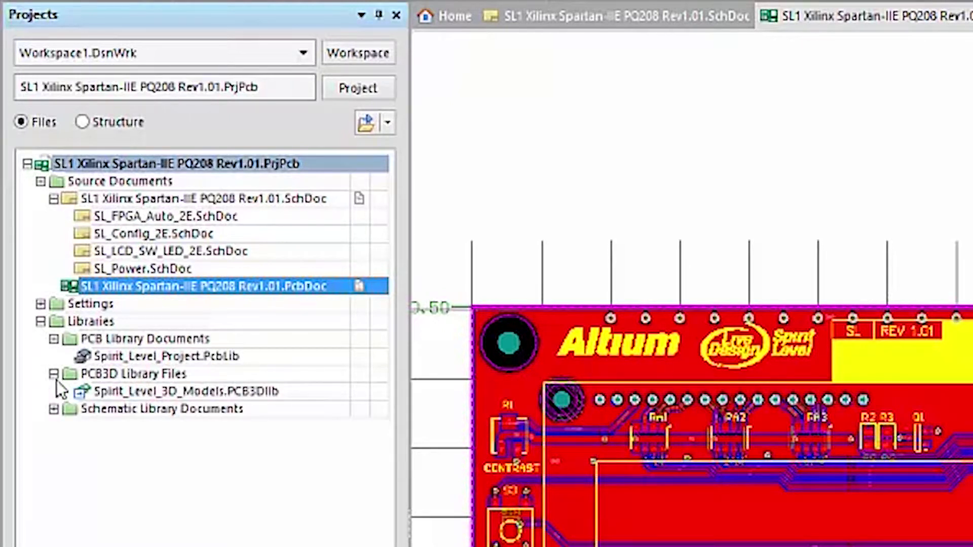
{"action": "left_click", "coordinate": [55, 411]}
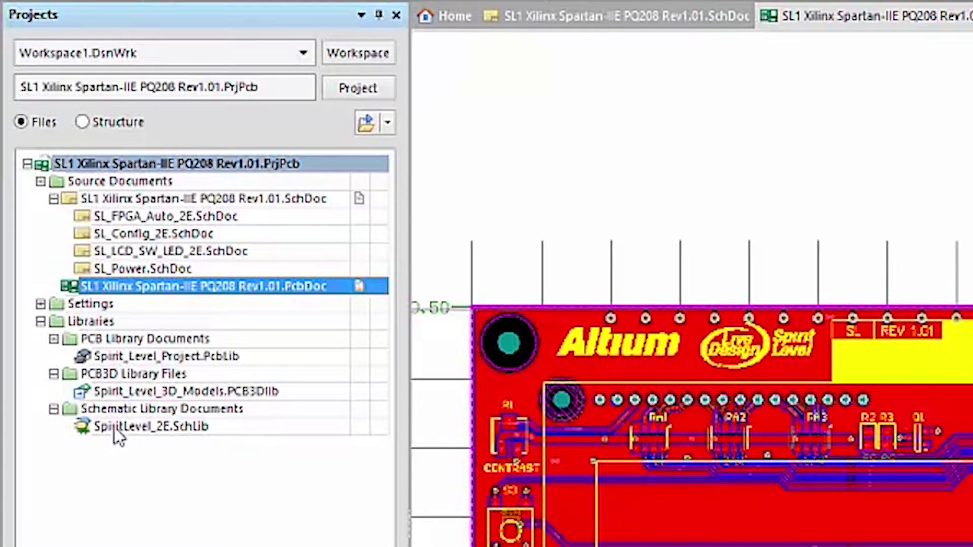
{"action": "double_click", "coordinate": [114, 427]}
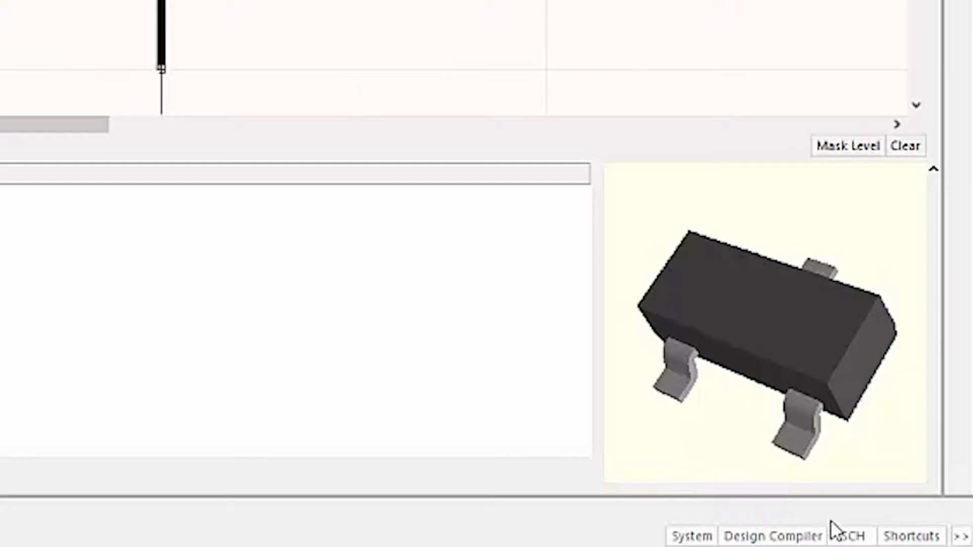
Step: Preview parts 162A, A6ER-8104 and ADXL202E in SCH Library, then open Spirit_Level_Project.PcbLib
{"action": "left_click", "coordinate": [852, 536]}
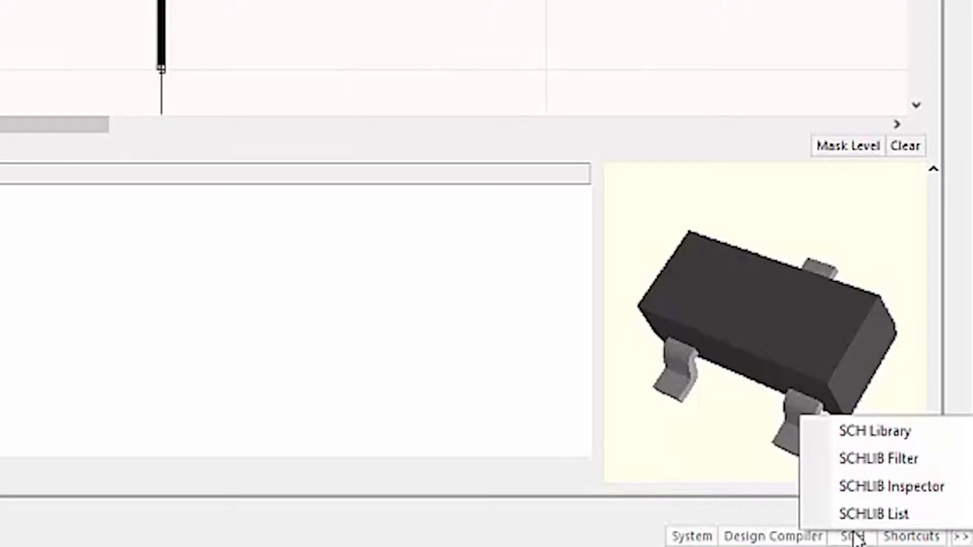
{"action": "left_click", "coordinate": [879, 432]}
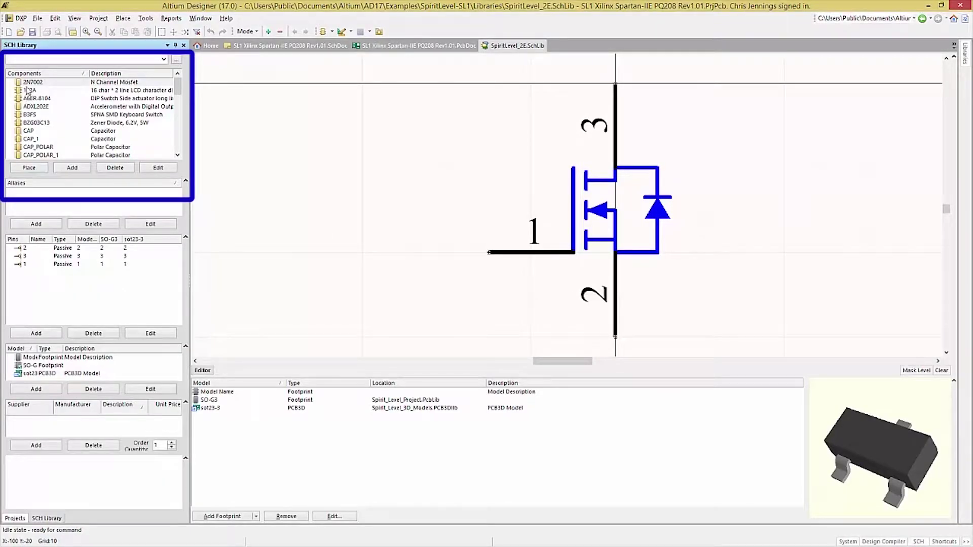
{"action": "left_click", "coordinate": [30, 91]}
{"action": "left_click", "coordinate": [30, 97]}
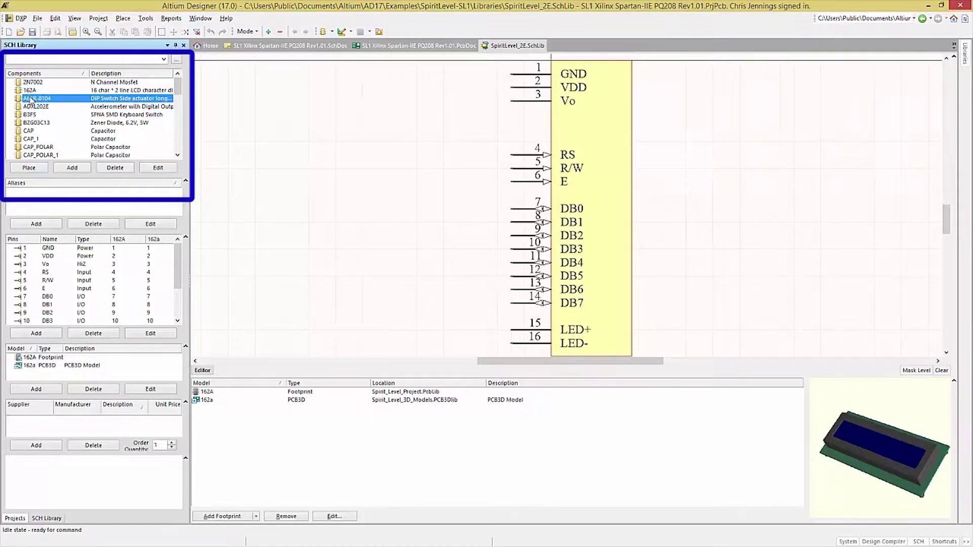
{"action": "left_click", "coordinate": [31, 107]}
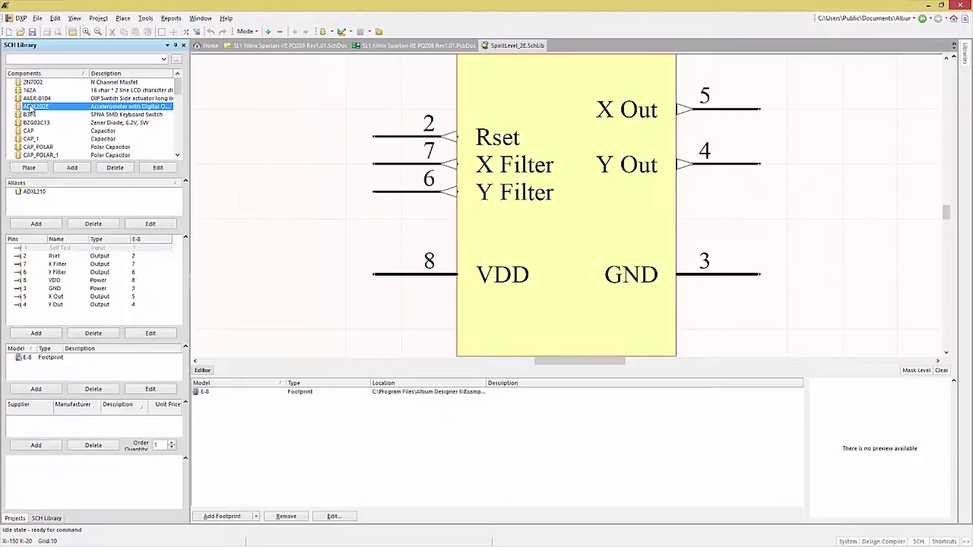
{"action": "left_click", "coordinate": [15, 518]}
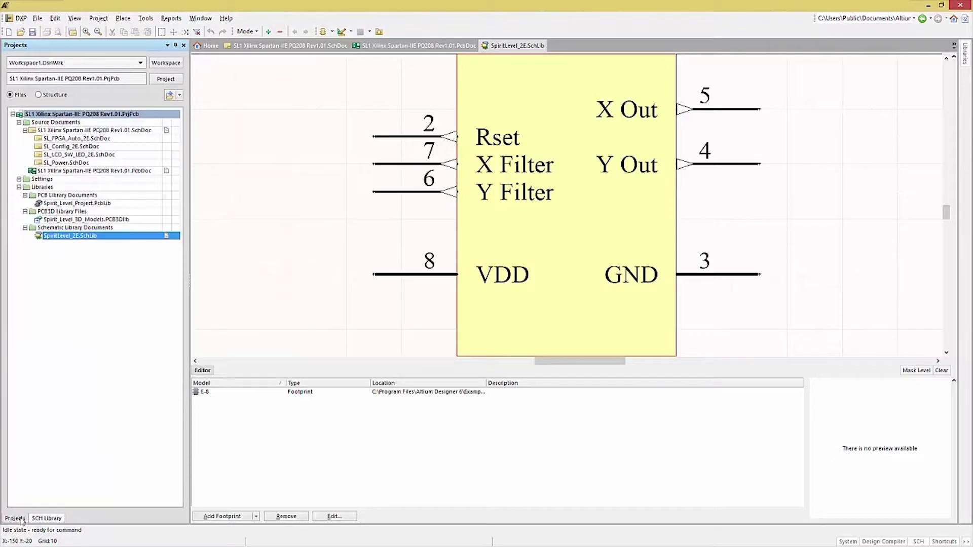
{"action": "double_click", "coordinate": [59, 203]}
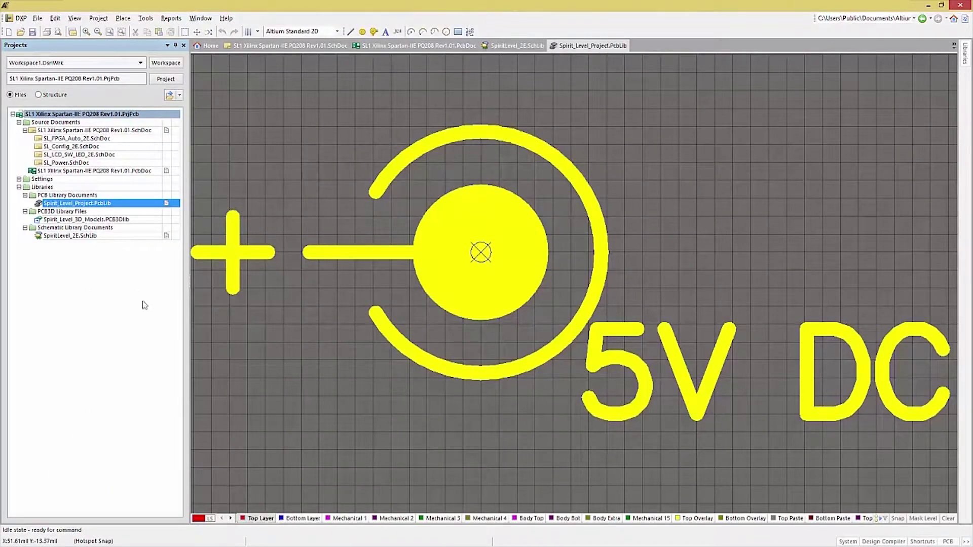
Step: In the PCB Library panel, view 162A-SLOTTEDPLASTIC and the ALTIUM logo footprint, then auto-hide the panel
{"action": "left_click", "coordinate": [948, 542]}
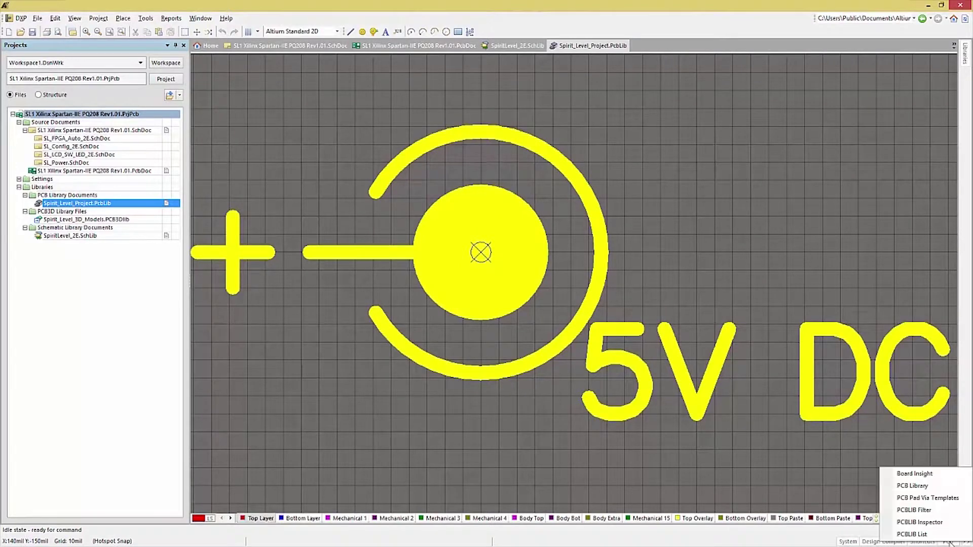
{"action": "left_click", "coordinate": [913, 486]}
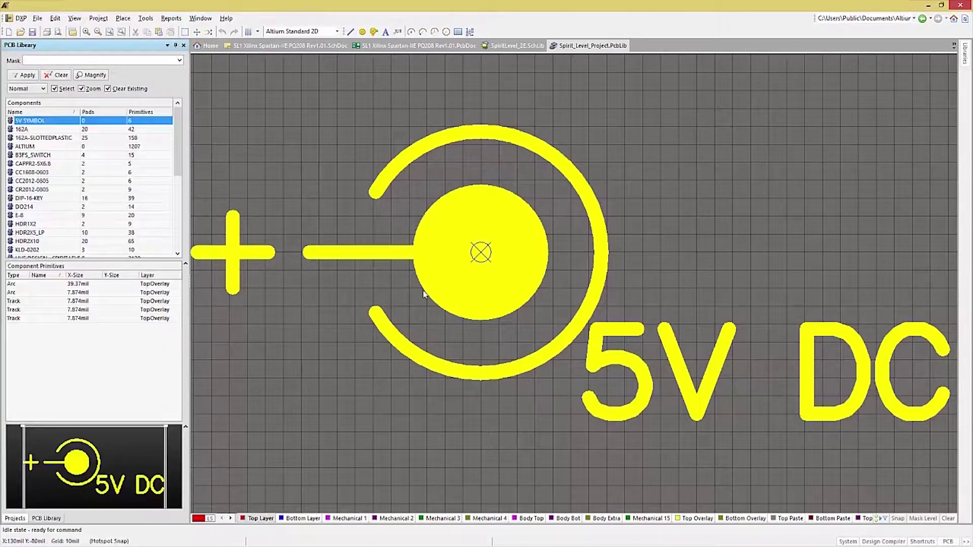
{"action": "left_click", "coordinate": [46, 138]}
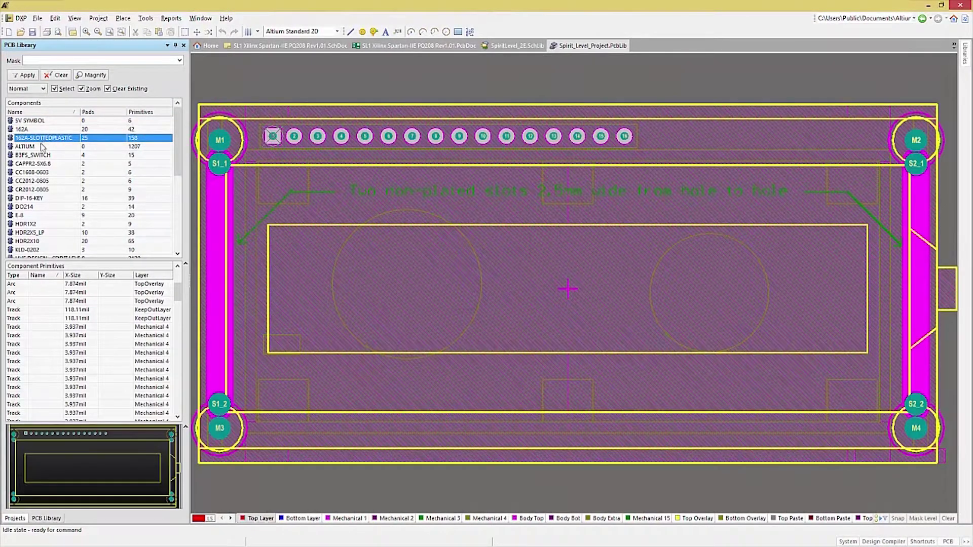
{"action": "left_click", "coordinate": [40, 147]}
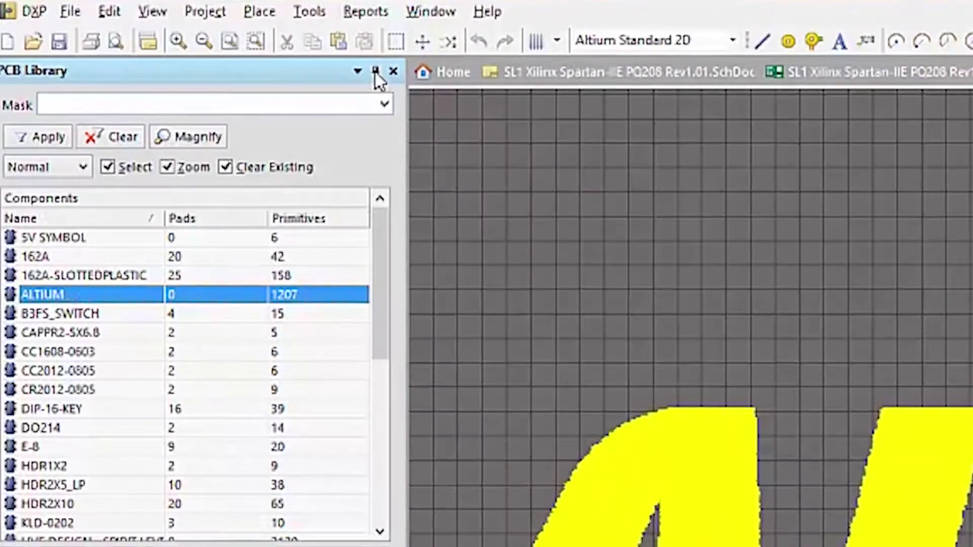
{"action": "left_click", "coordinate": [175, 45]}
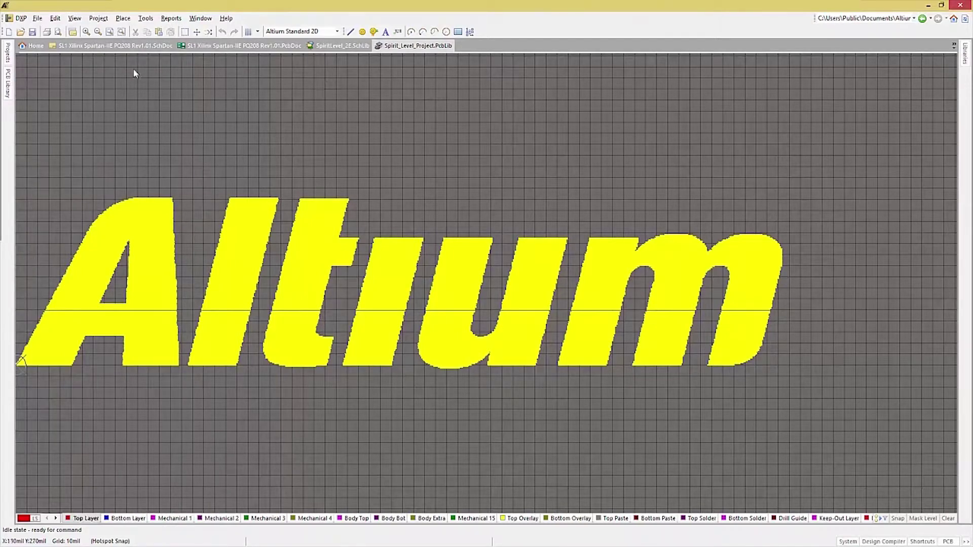
Step: Pin the Projects slide-out panel docked on the left, then drag it to float over the canvas
{"action": "mouse_move", "coordinate": [6, 53]}
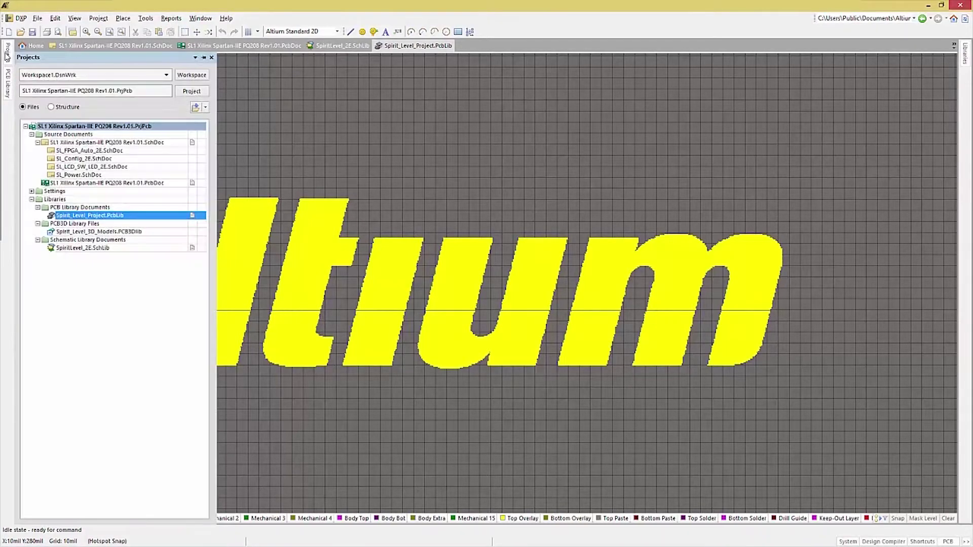
{"action": "left_click", "coordinate": [203, 59]}
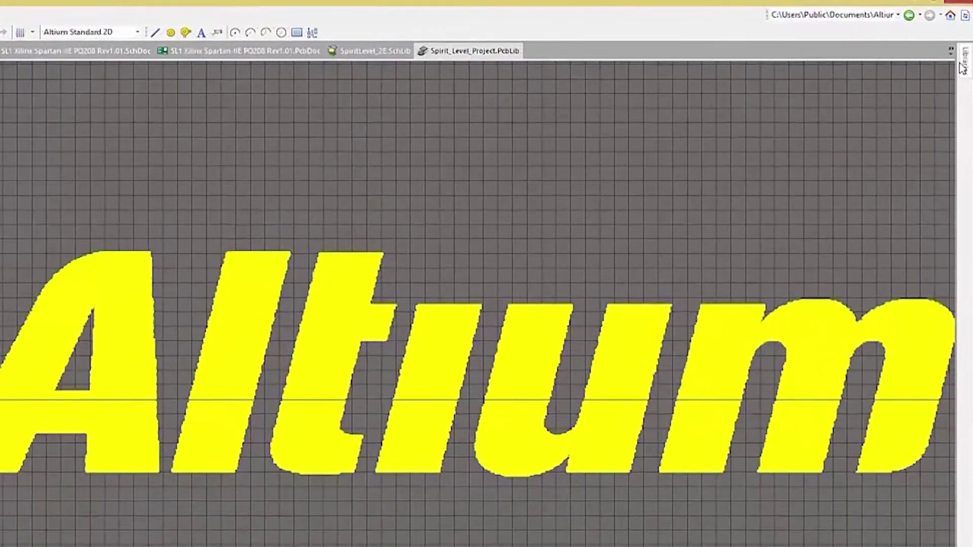
{"action": "mouse_move", "coordinate": [962, 69]}
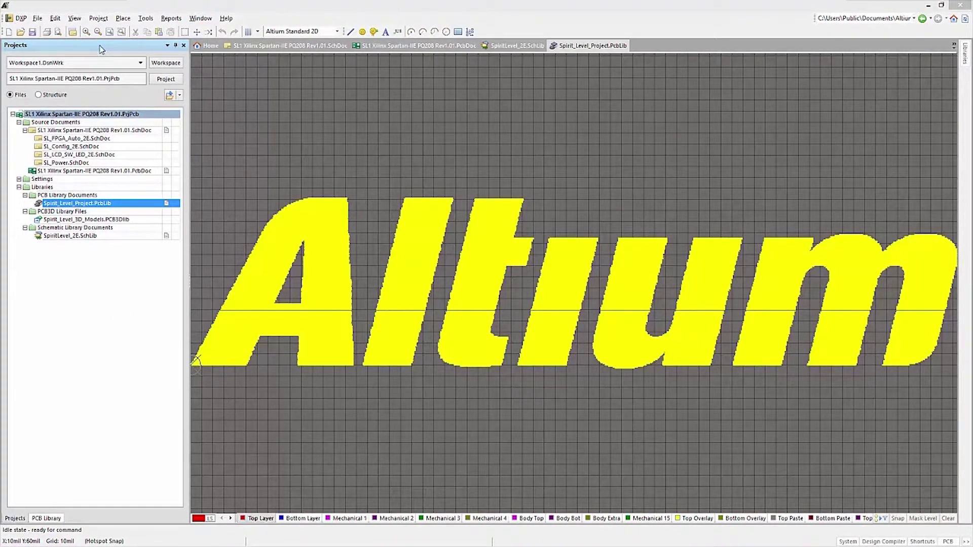
{"action": "left_click_drag", "start_coordinate": [100, 52], "coordinate": [391, 120]}
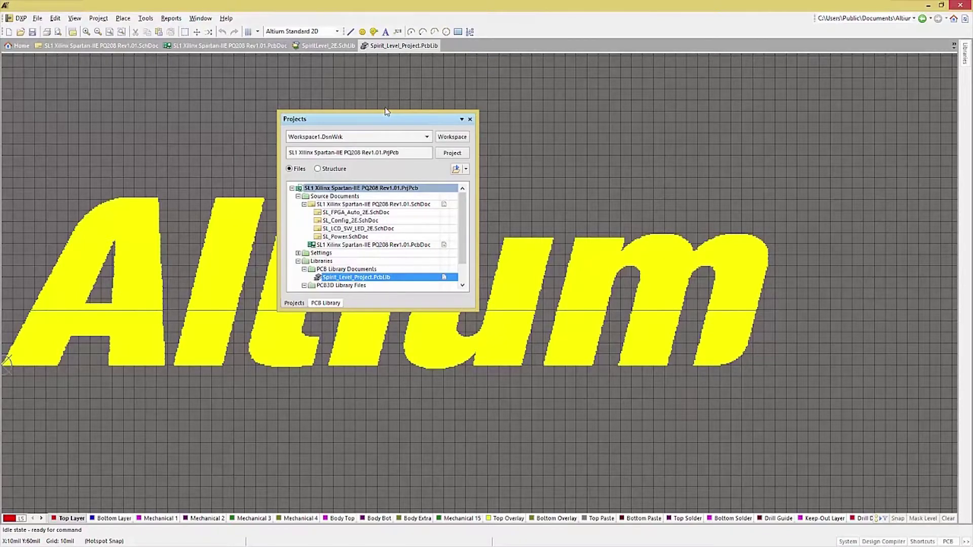
{"action": "left_click_drag", "start_coordinate": [385, 111], "coordinate": [12, 101]}
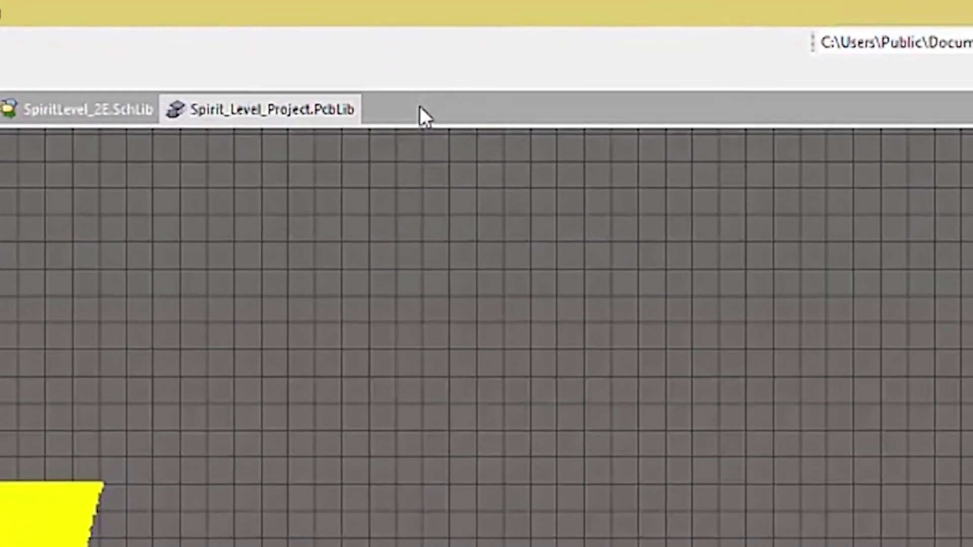
{"action": "right_click", "coordinate": [576, 64]}
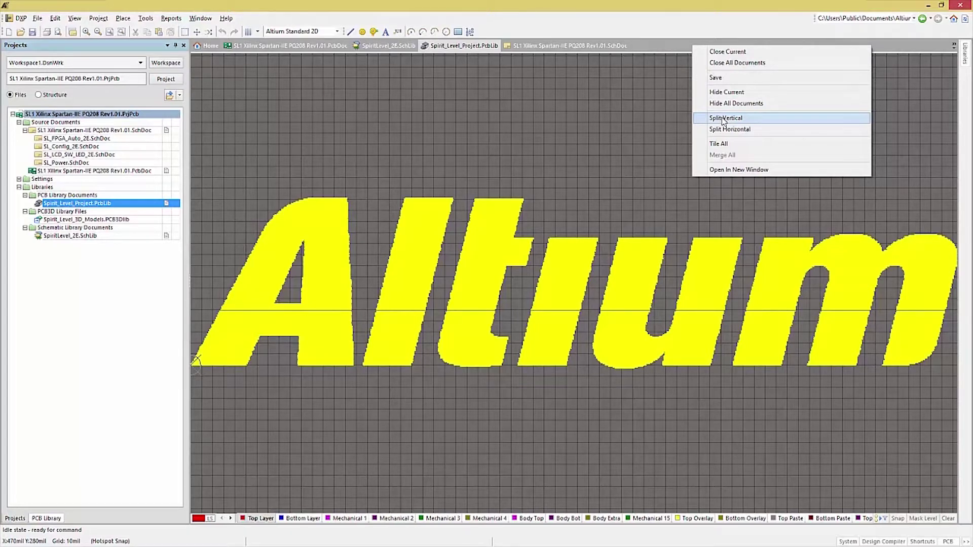
Step: Split the documents vertically side by side, then use Merge All to restore a single schematic view
{"action": "left_click", "coordinate": [724, 119]}
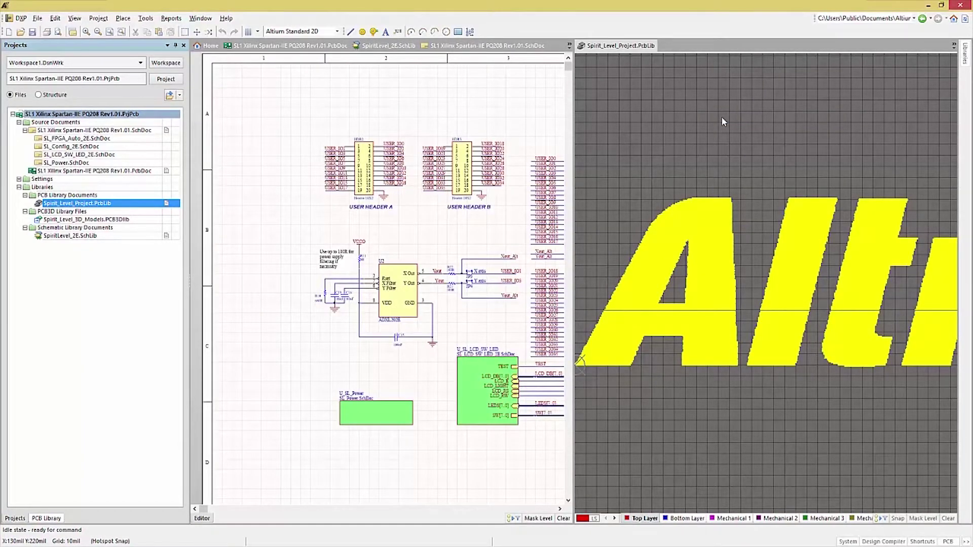
{"action": "right_click", "coordinate": [719, 45]}
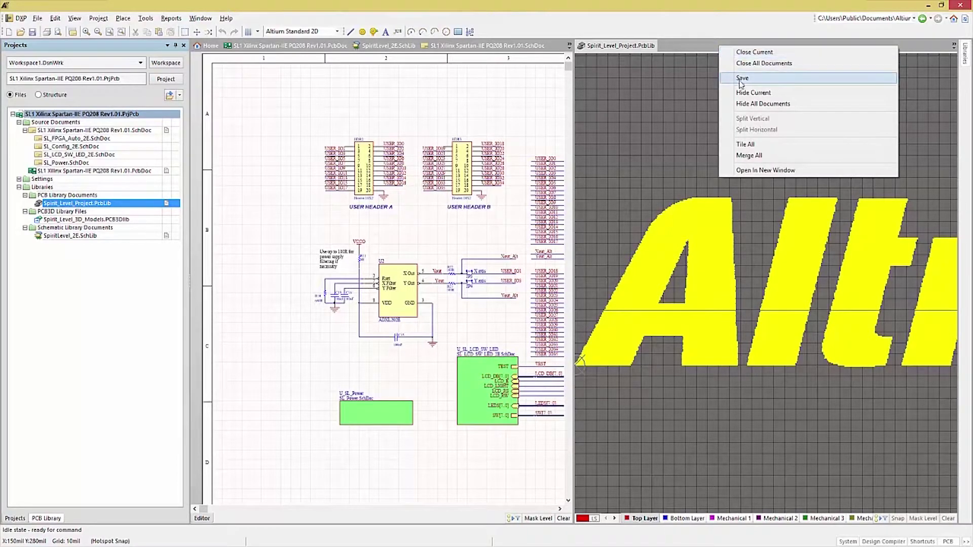
{"action": "left_click", "coordinate": [749, 155]}
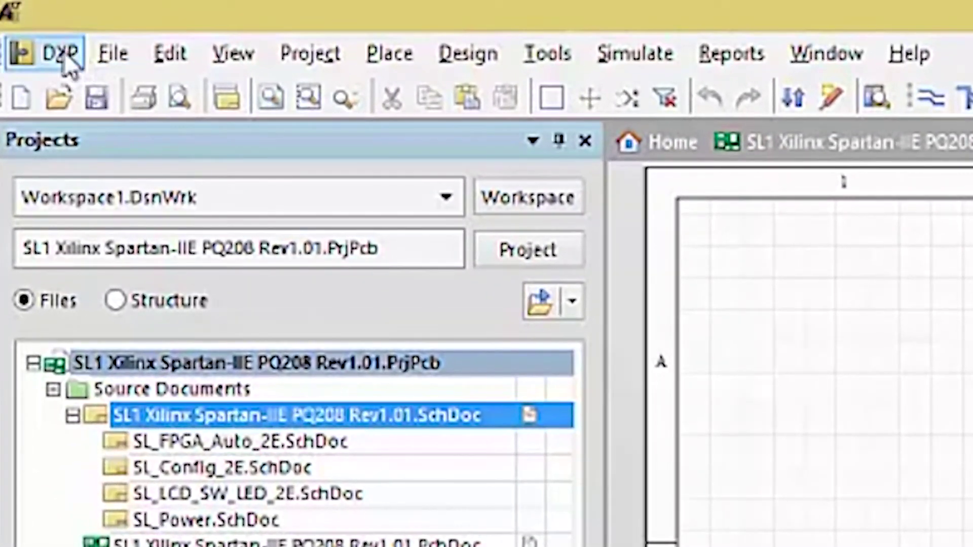
{"action": "left_click", "coordinate": [44, 41]}
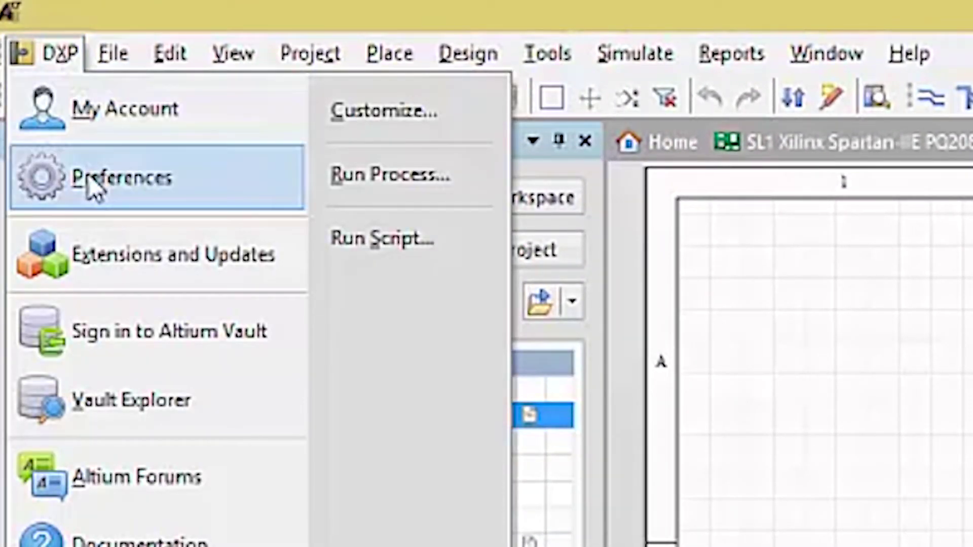
Step: Open Preferences on the System – Desktop Layouts page
{"action": "left_click", "coordinate": [92, 185]}
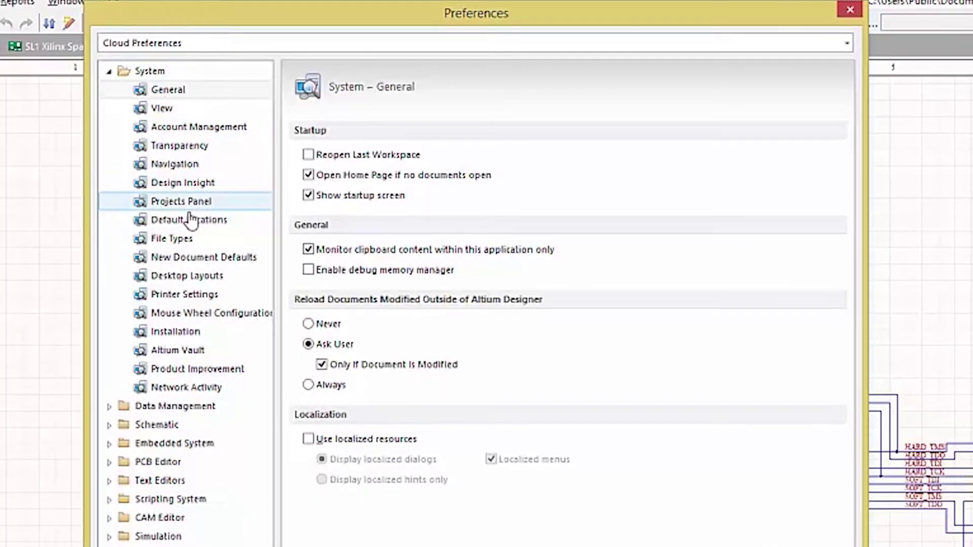
{"action": "left_click", "coordinate": [180, 279]}
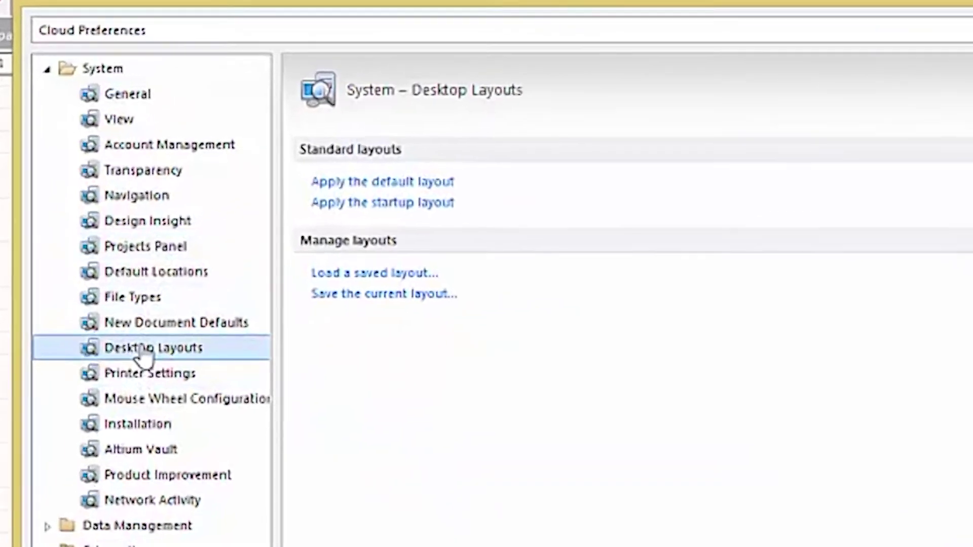